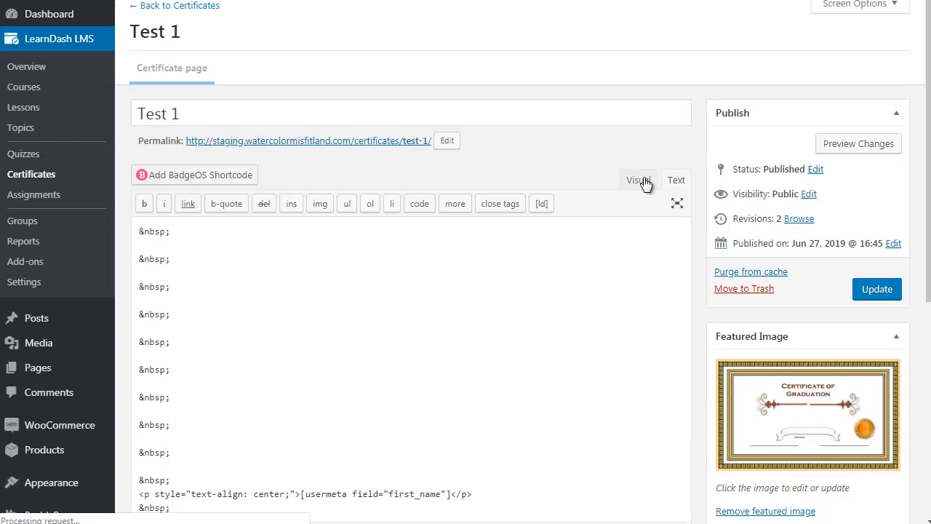
- Switch the Test 1 certificate to the visual editor and examine its background and shortcode placement
left_click(643, 182)
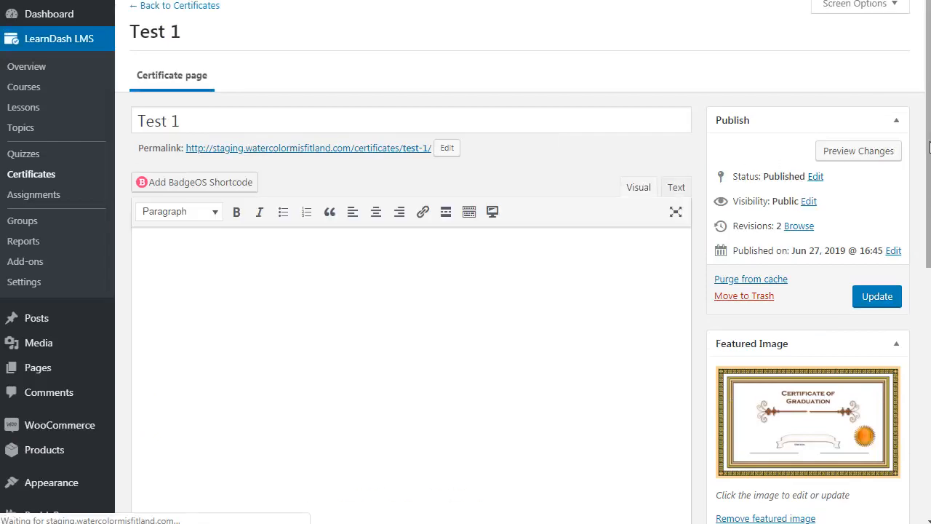
left_click_drag(929, 146, 927, 198)
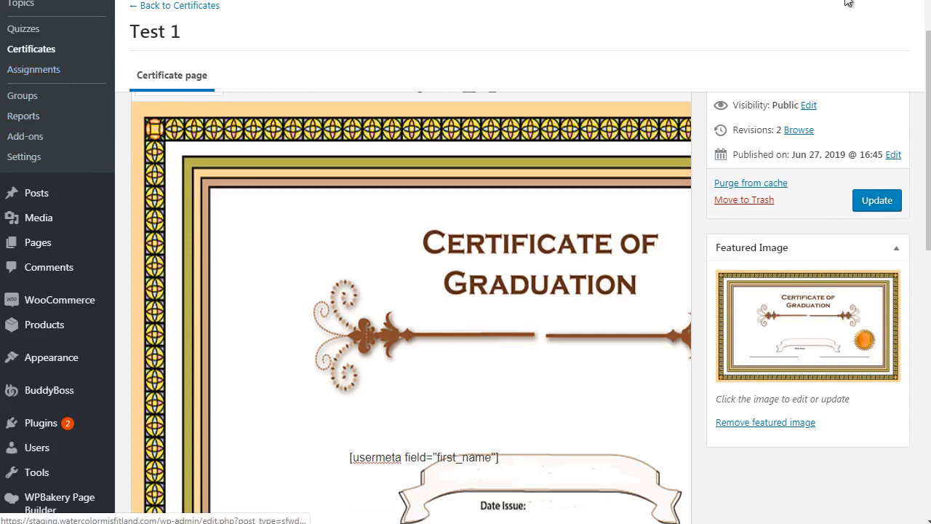
scroll(528, 171, "up", 2)
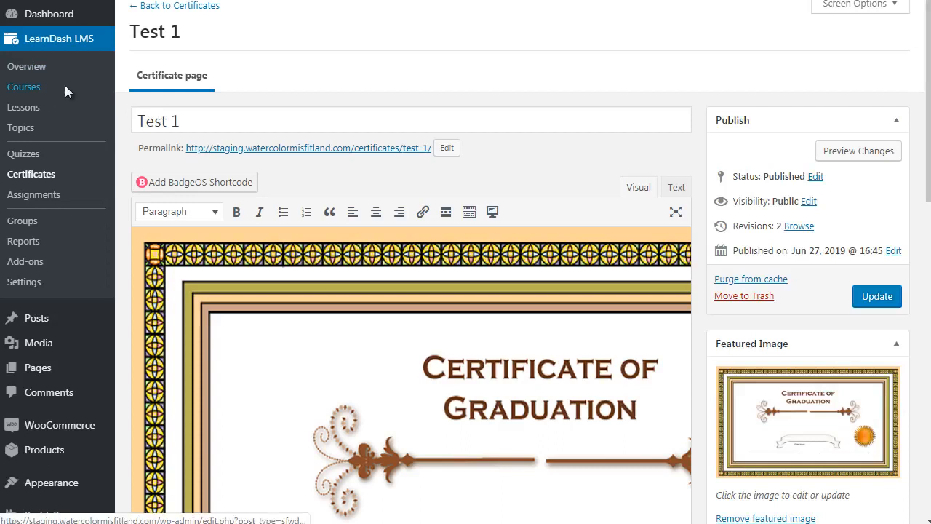
- Open the course list in a new browser tab and bring up the Philosophy course's settings
right_click(66, 91)
left_click(80, 94)
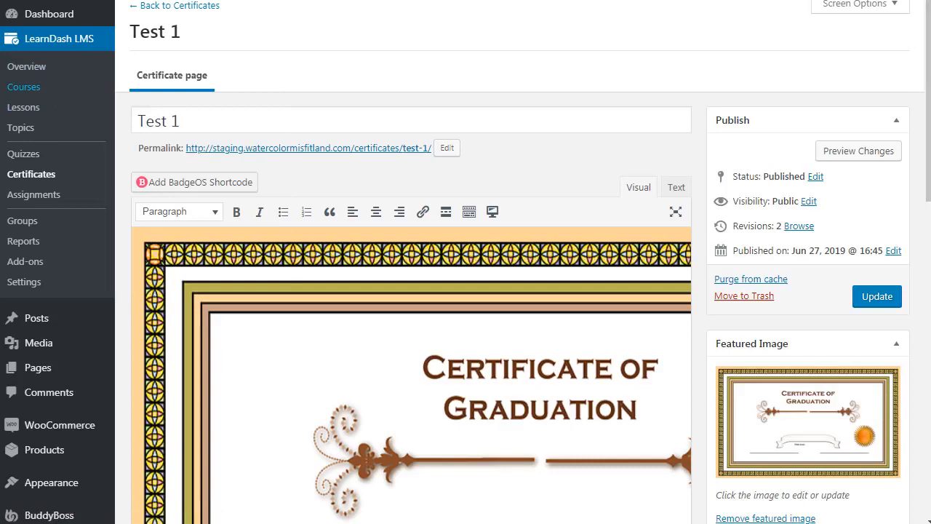
key("ctrl+Tab")
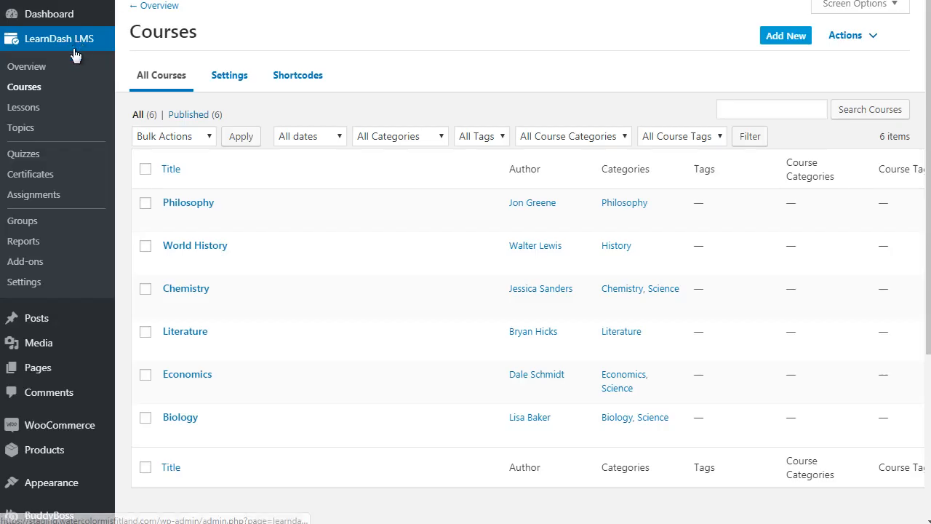
left_click(172, 220)
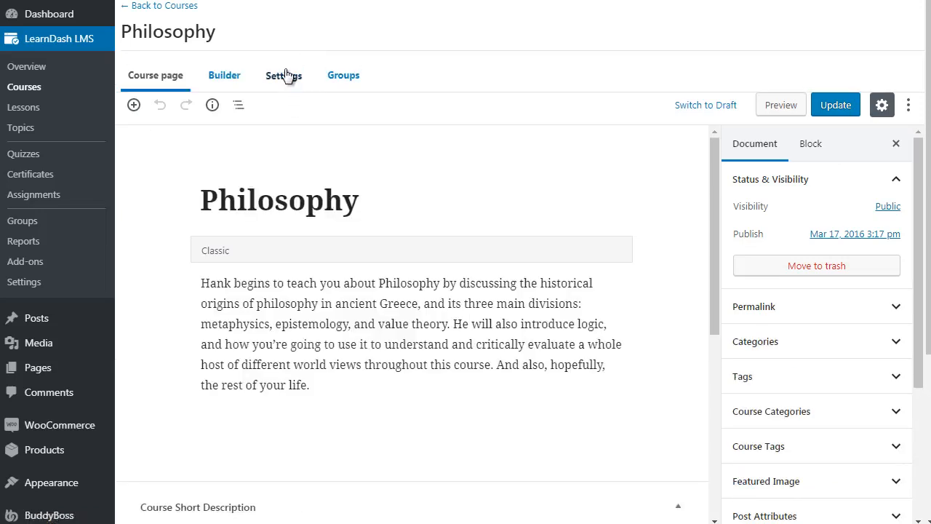
left_click(286, 76)
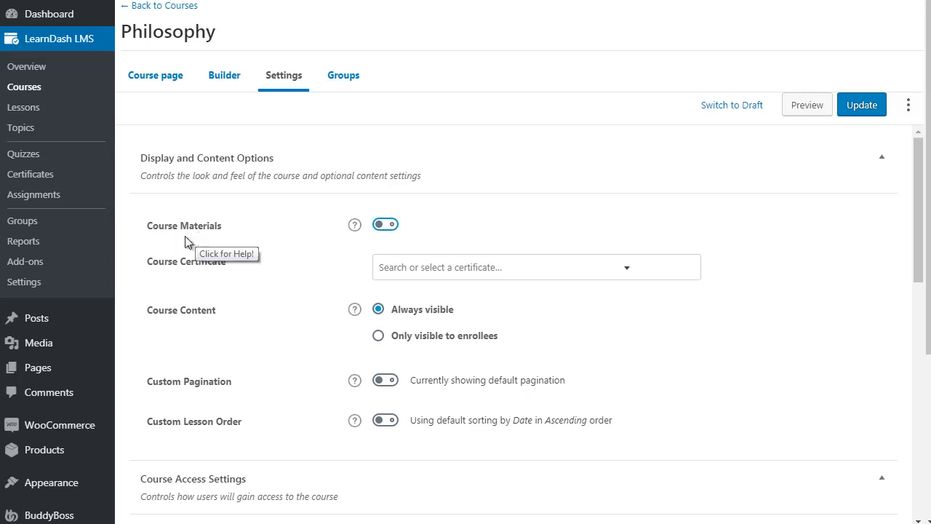
- Assign the Test 1 certificate to the Philosophy course and update the course
left_click(435, 278)
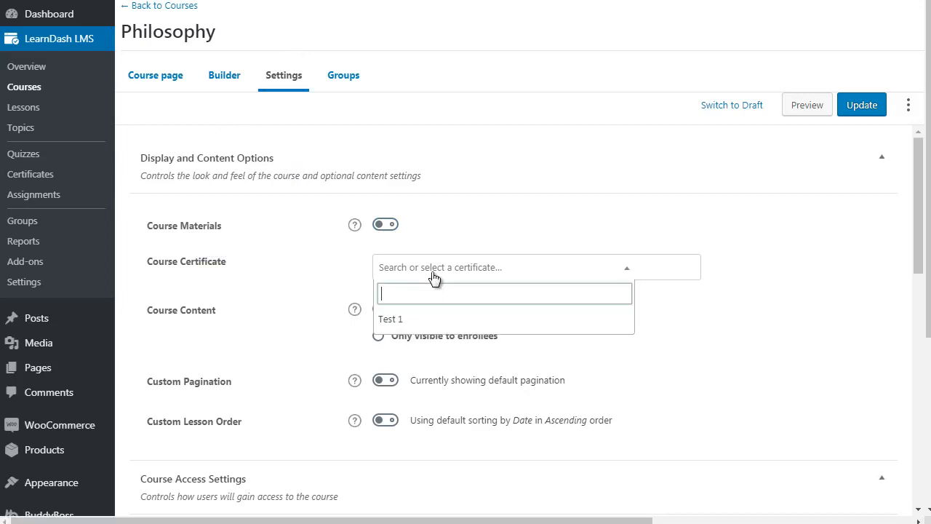
left_click(413, 320)
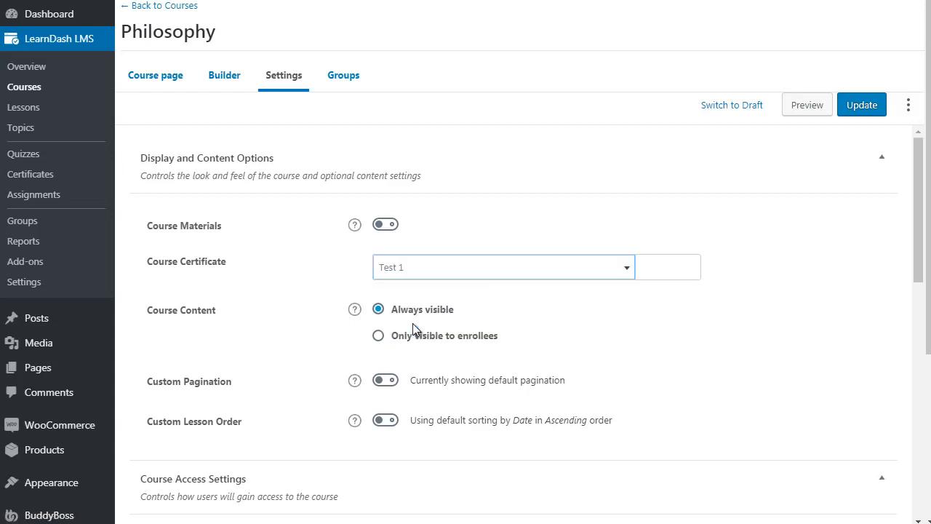
left_click(861, 106)
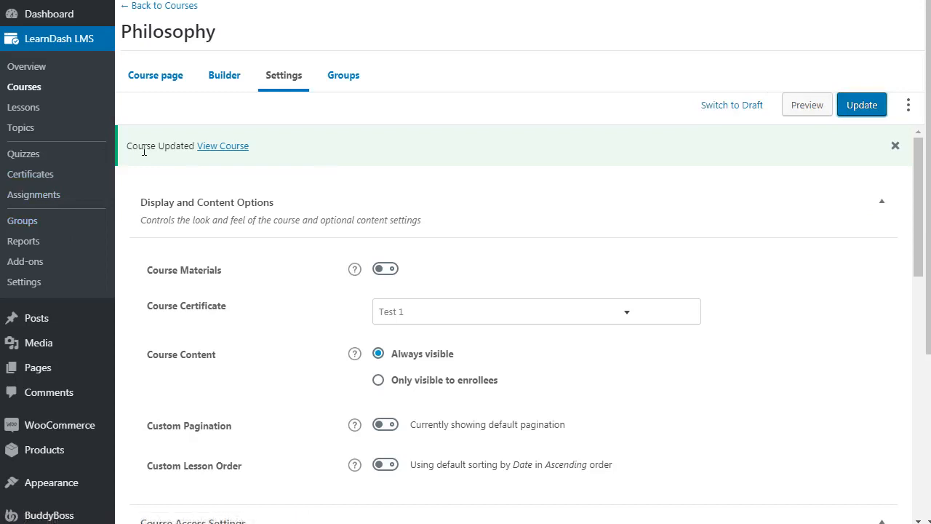
- Return to the Test 1 certificate and centre the first_name usermeta shortcode over the certificate's ribbon
left_click(30, 174)
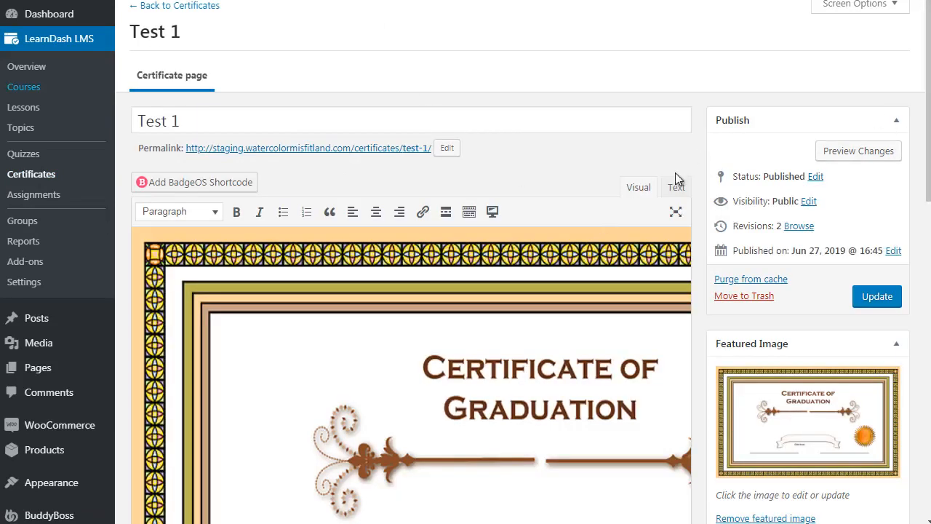
left_click_drag(918, 79, 927, 142)
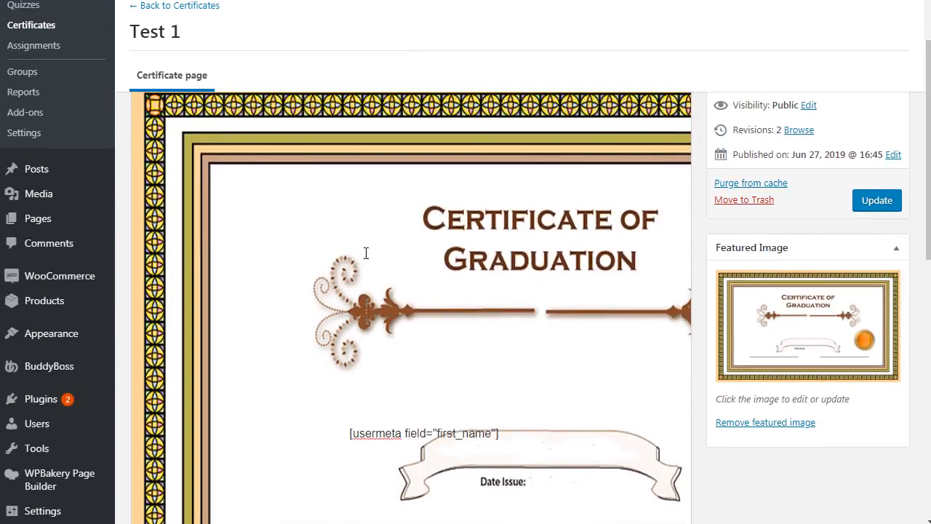
left_click_drag(928, 161, 929, 184)
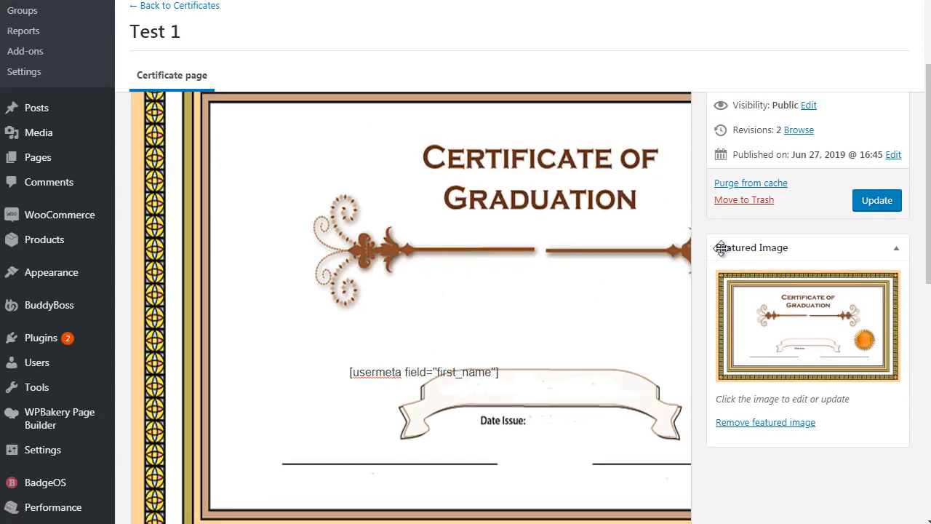
left_click_drag(928, 175, 929, 145)
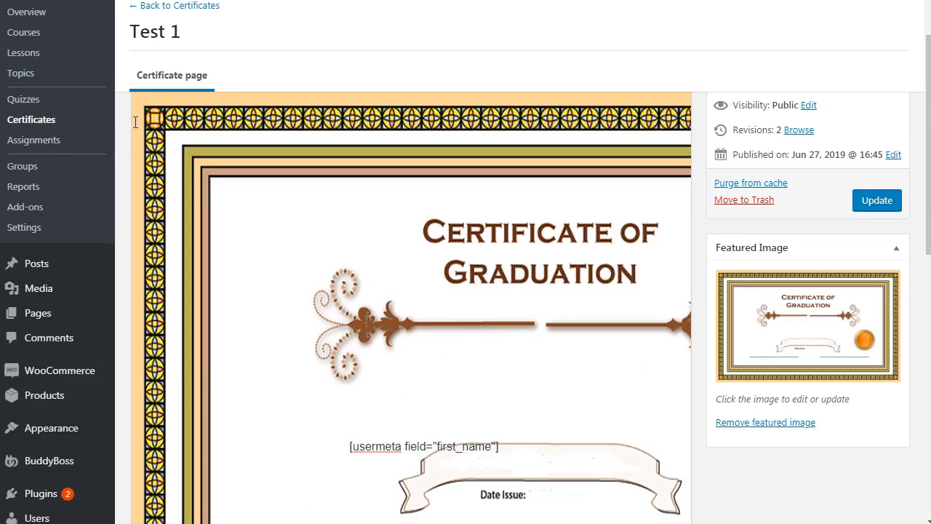
key("Return")
key("Return")
key("BackSpace")
key("BackSpace")
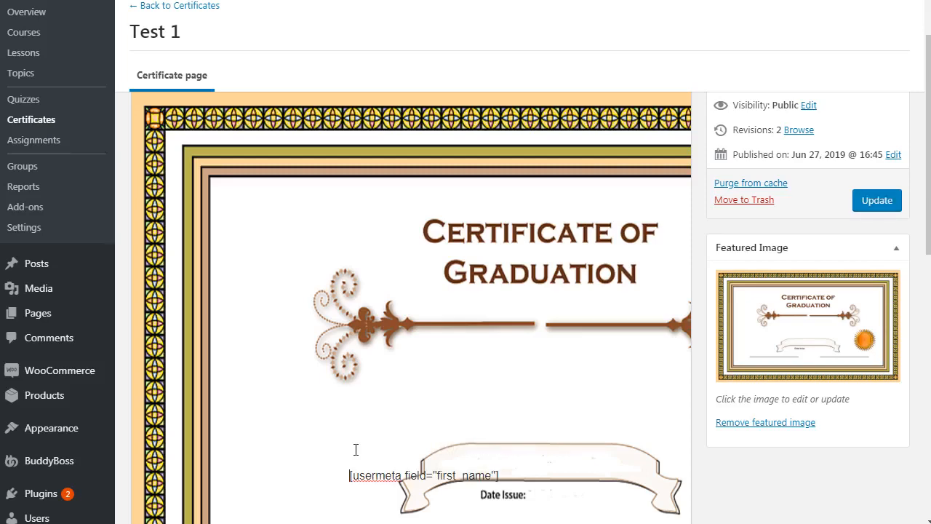
key("BackSpace")
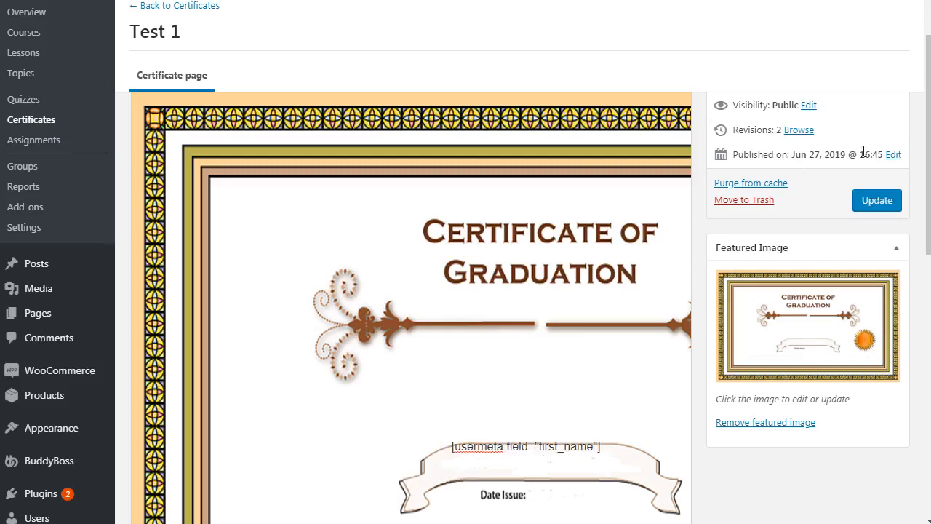
- Insert a LearnDash User meta shortcode with the field User First Name into the certificate
scroll(863, 150, "up", 3)
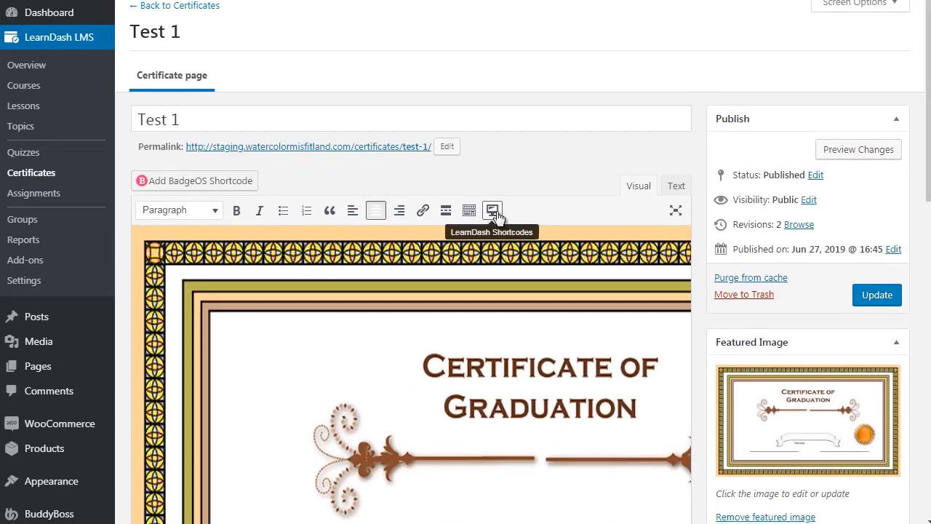
left_click(493, 211)
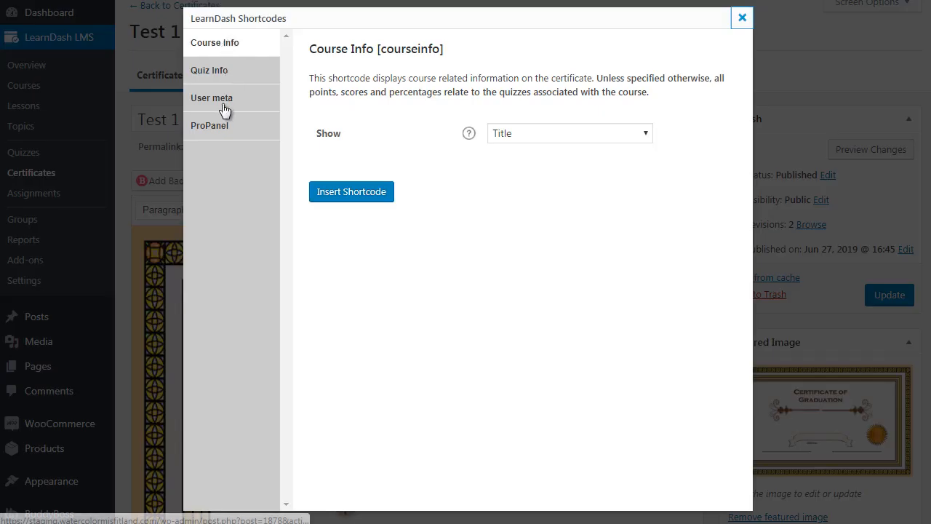
left_click(223, 104)
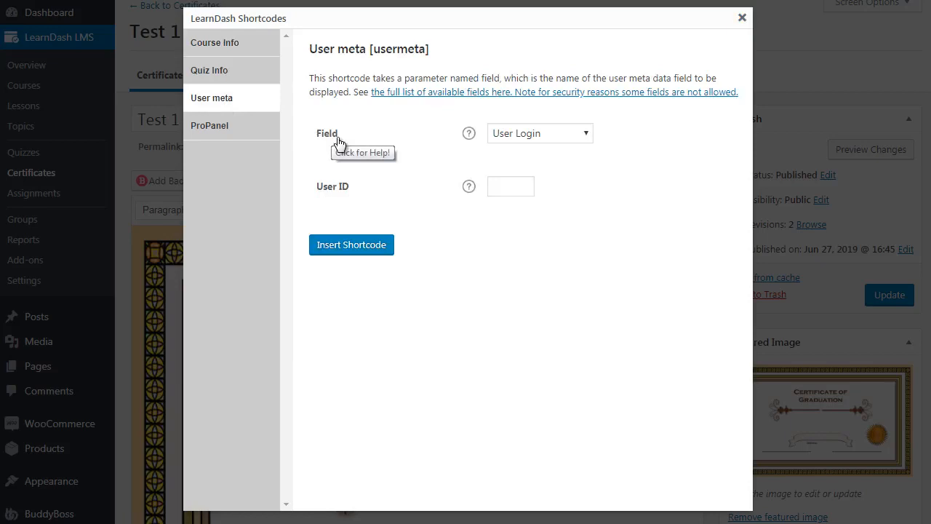
left_click(553, 135)
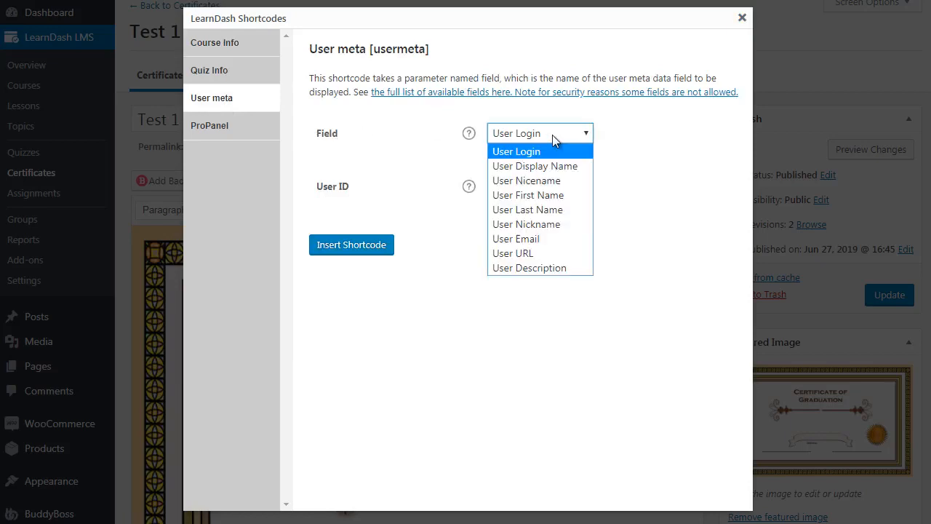
left_click(557, 198)
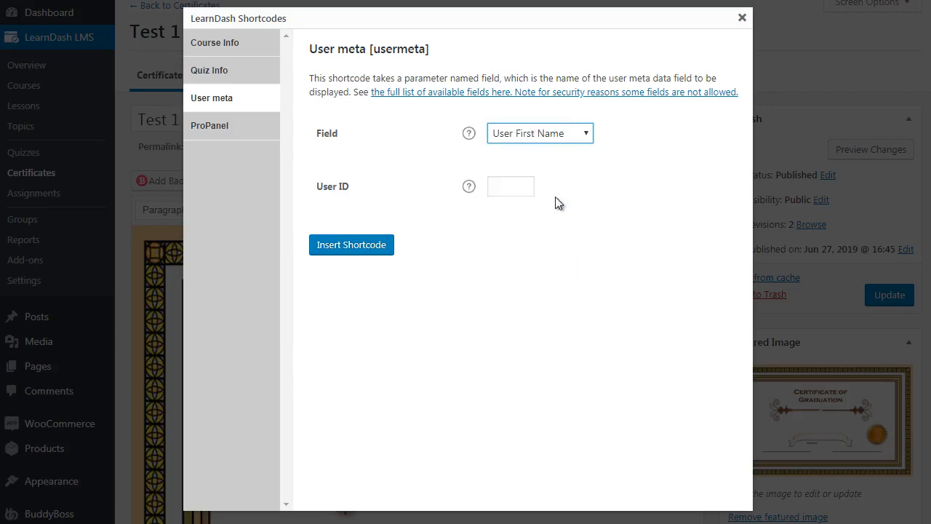
left_click(357, 242)
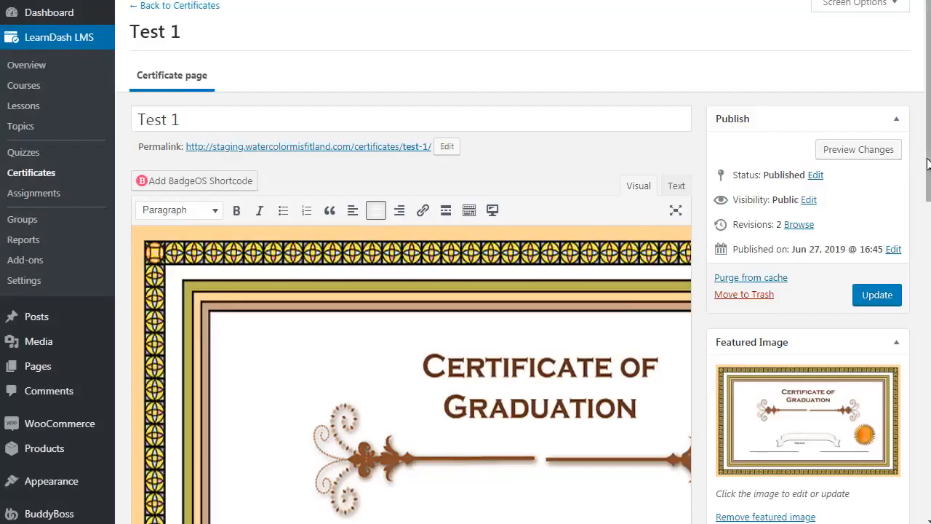
- Delete the duplicate first_name usermeta shortcode from the certificate's ribbon, keeping a single one
scroll(928, 242, "down", 1)
scroll(927, 242, "down", 2)
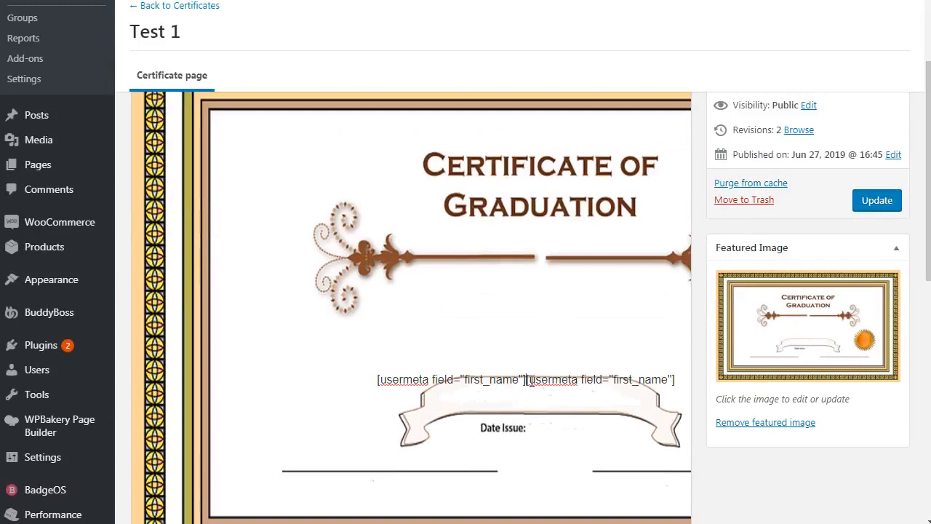
key("shift+Right")
key("shift+Right")
key("shift+Right")
key("shift+Right")
key("shift+Right")
key("shift+Right")
key("shift+Right")
key("shift+Right")
key("shift+Right")
key("shift+Right")
key("shift+Right")
key("shift+Right")
key("shift+Right")
key("shift+Right")
key("shift+Right")
key("shift+Right")
key("shift+Right")
key("shift+Right")
key("shift+Right")
key("shift+Right")
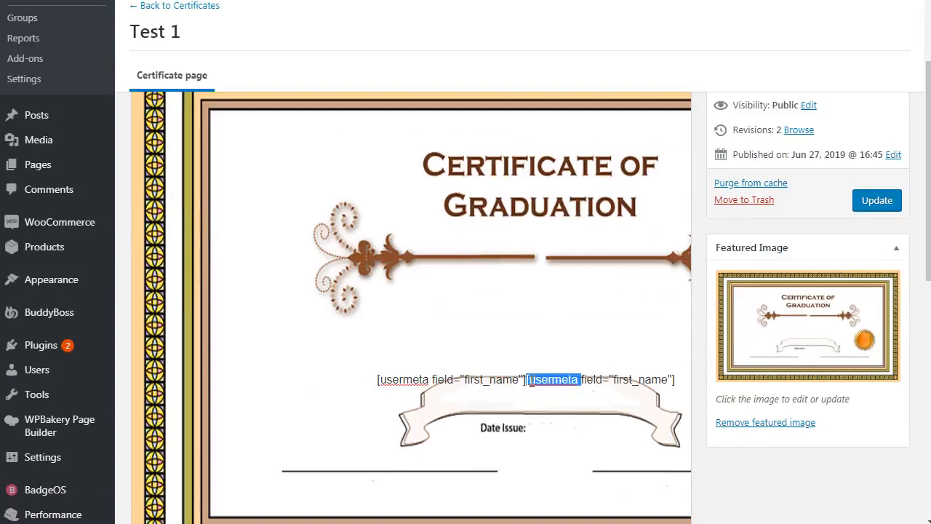
key("Delete")
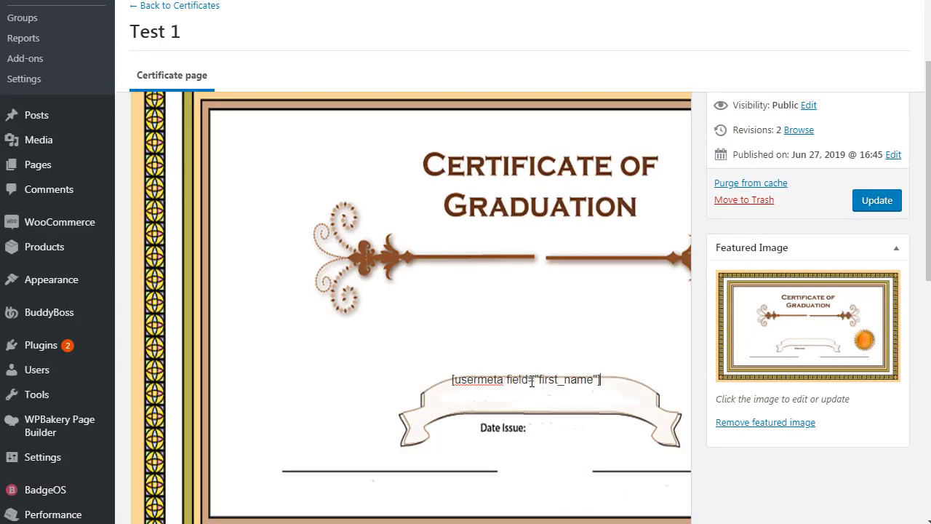
- Check the shortcode's placement on the certificate and update the Test 1 certificate
scroll(727, 183, "down", 1)
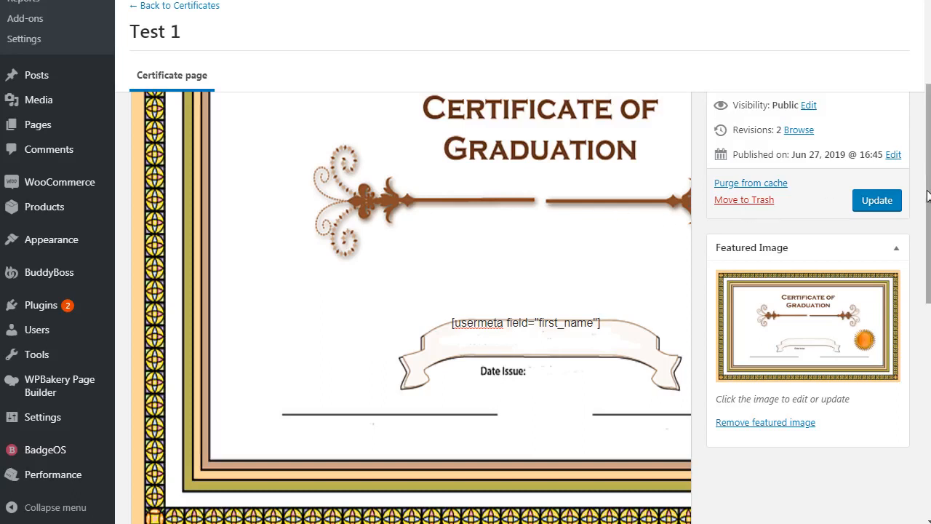
scroll(466, 291, "up", 3)
scroll(466, 291, "up", 1)
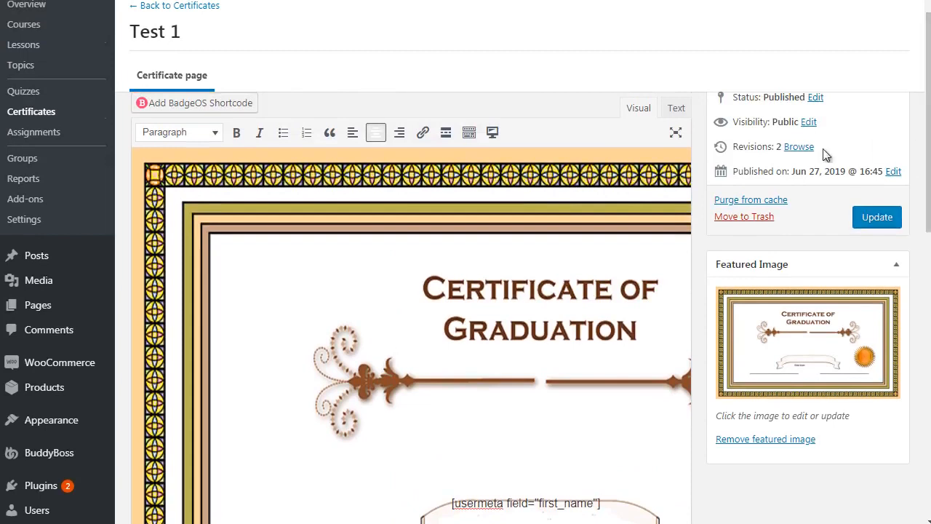
left_click(882, 217)
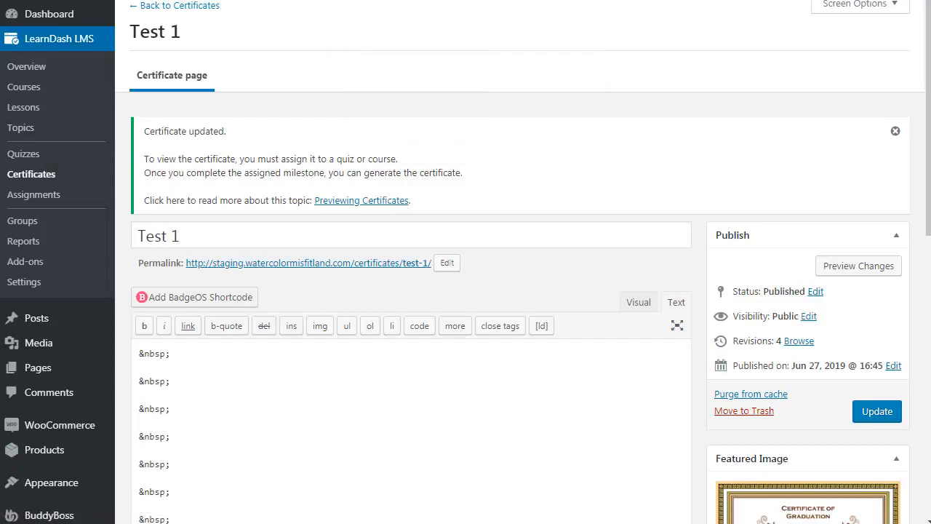
- Open the LearnDash add-ons page and look through the LearnDash and third-party add-ons
left_click(36, 266)
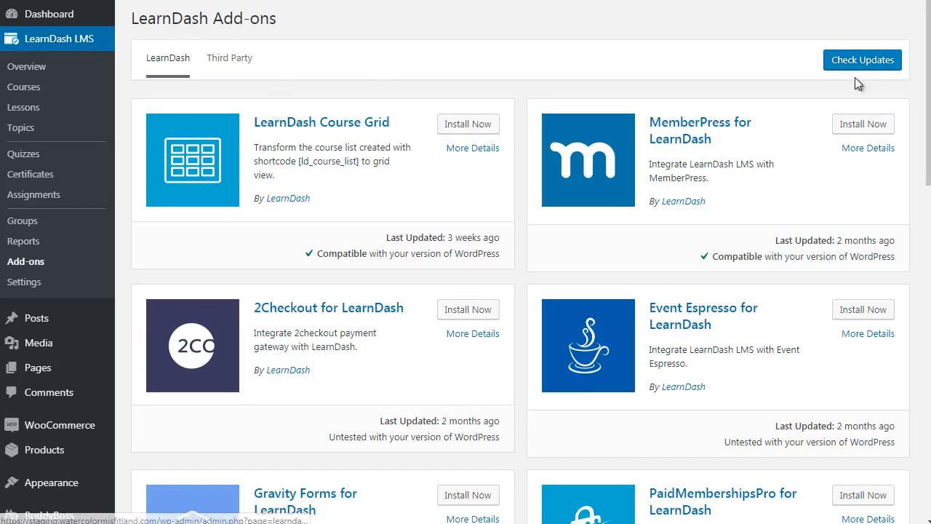
mouse_move(928, 122)
left_mouse_down()
mouse_move(929, 451)
mouse_move(929, 138)
left_mouse_up()
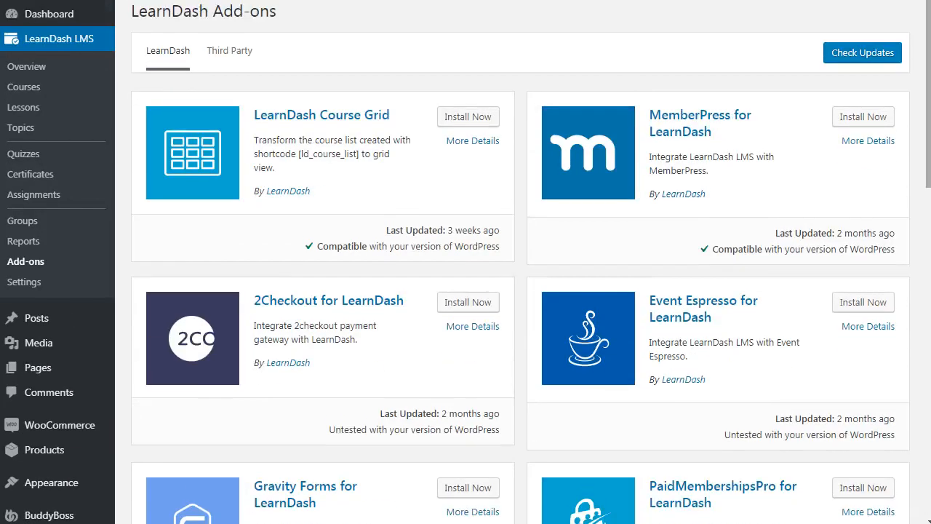
left_click(219, 52)
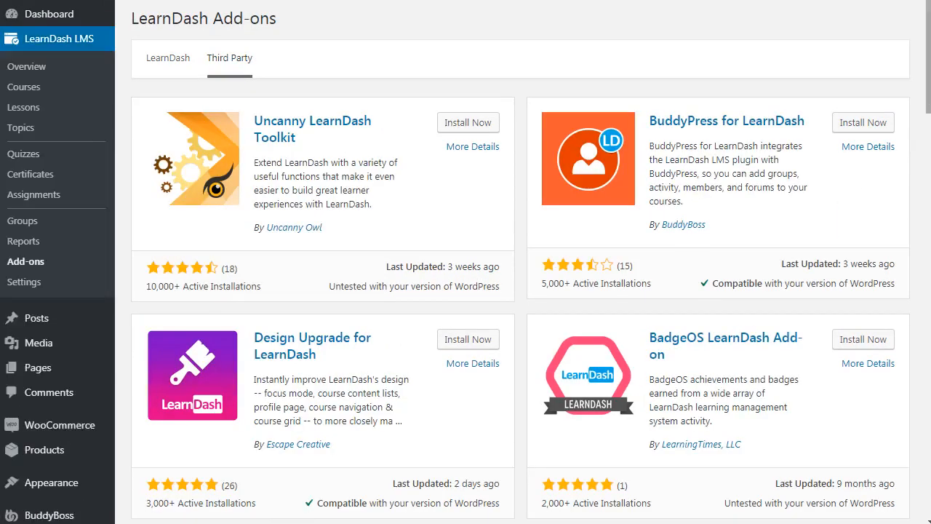
left_click_drag(929, 106, 928, 217)
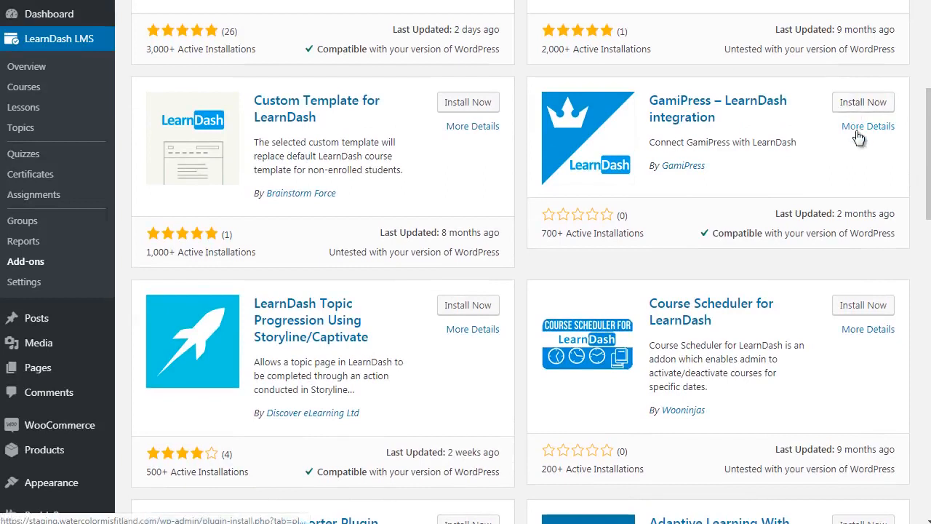